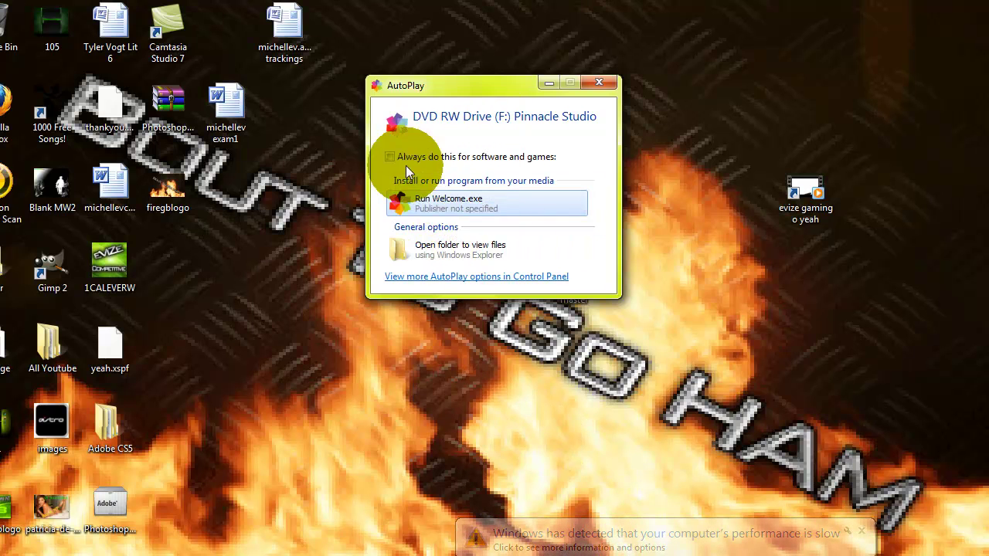
- Run the disc's welcome program and start installing Studio 14
left_click(438, 197)
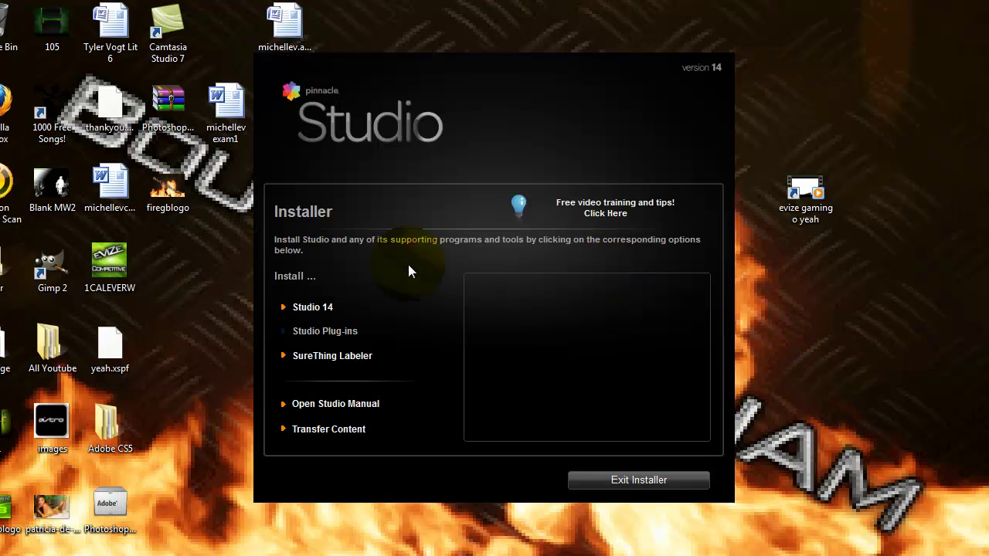
left_click(322, 307)
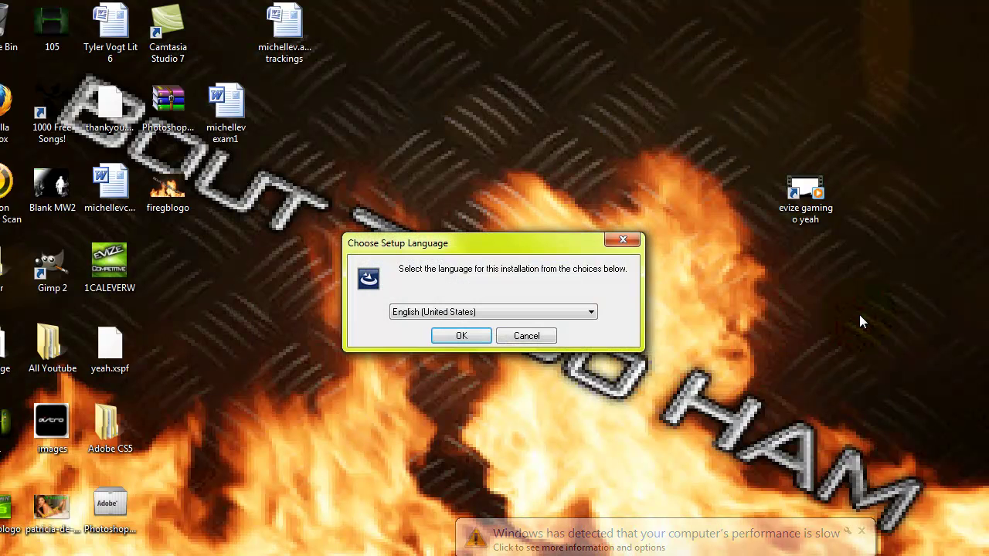
- Confirm English (United States) as the setup language
left_click(591, 313)
left_click(590, 311)
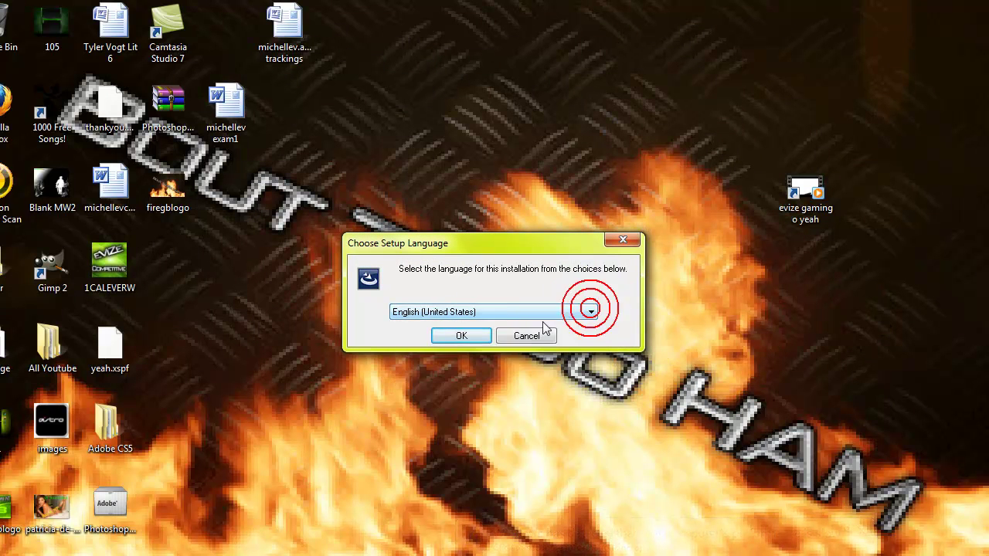
left_click(461, 335)
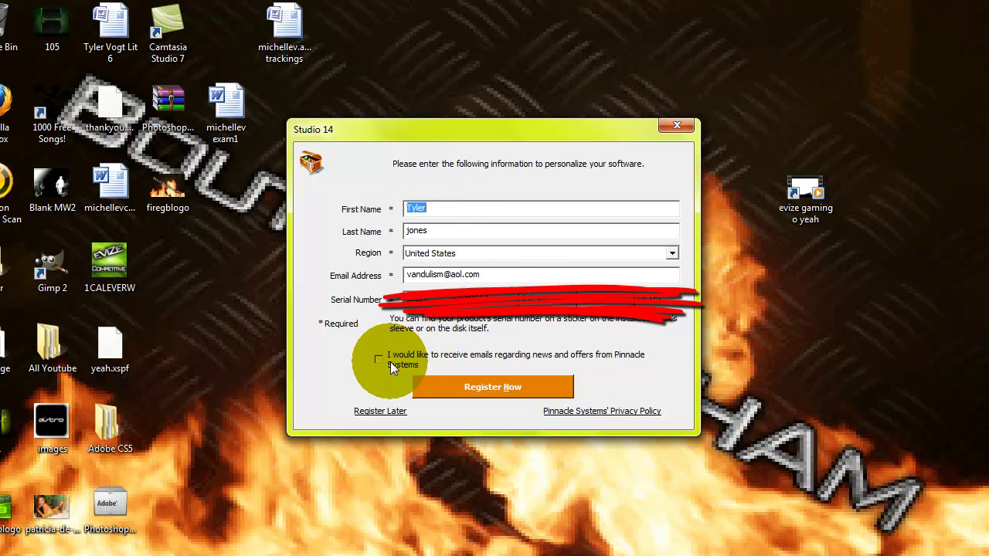
- Submit the registration details and dismiss the thank-you confirmation
left_click(455, 387)
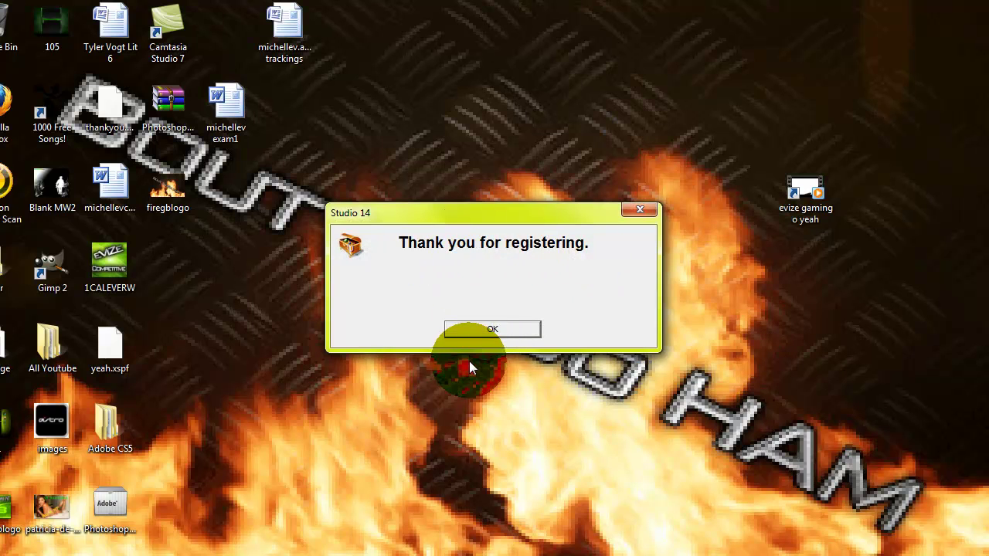
left_click(486, 330)
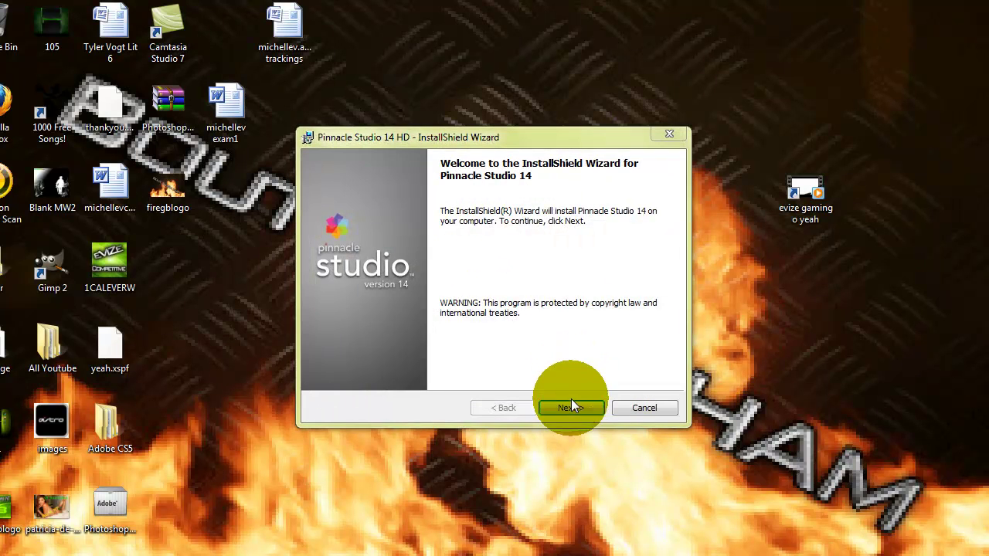
- Accept the licence agreement and keep the default install folders
left_click(571, 407)
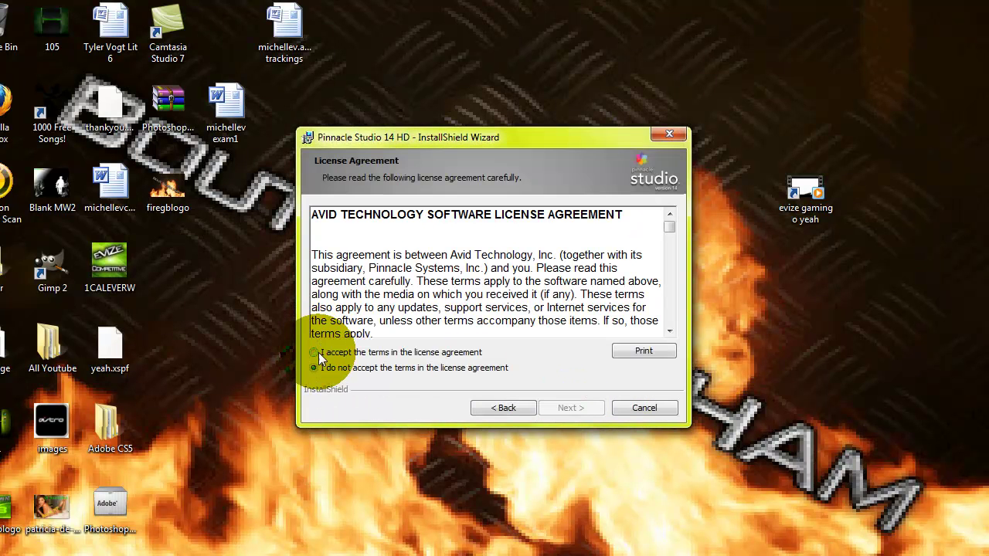
left_click(316, 353)
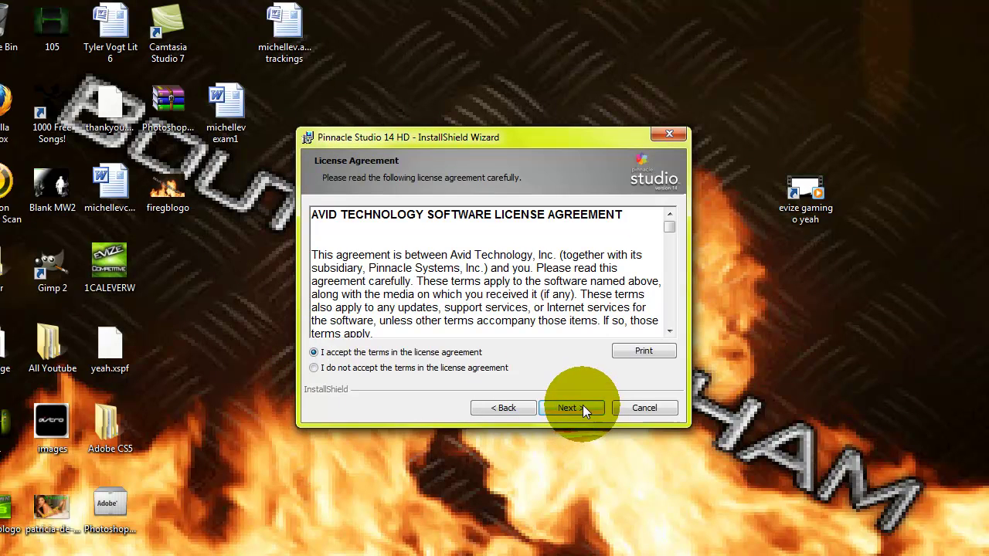
left_click(583, 409)
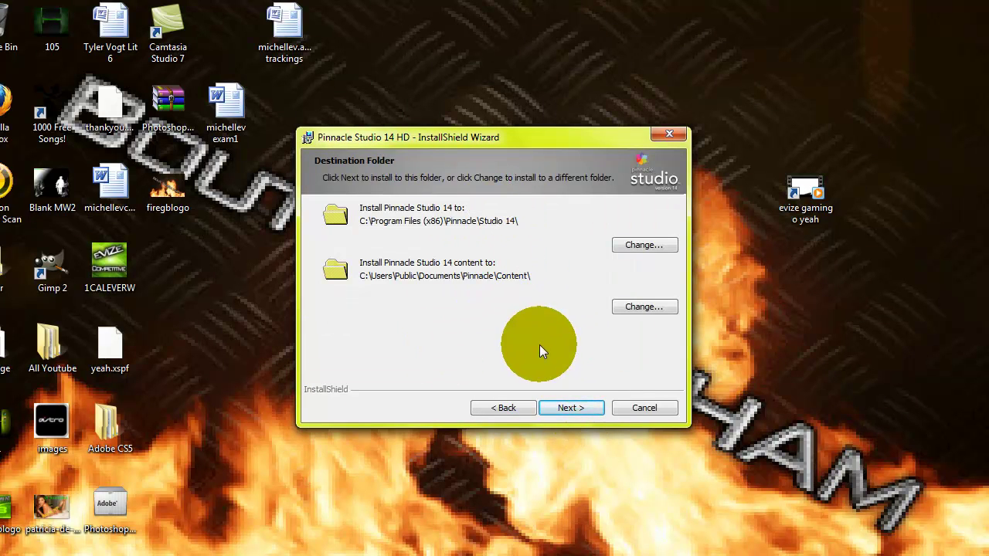
left_click(568, 408)
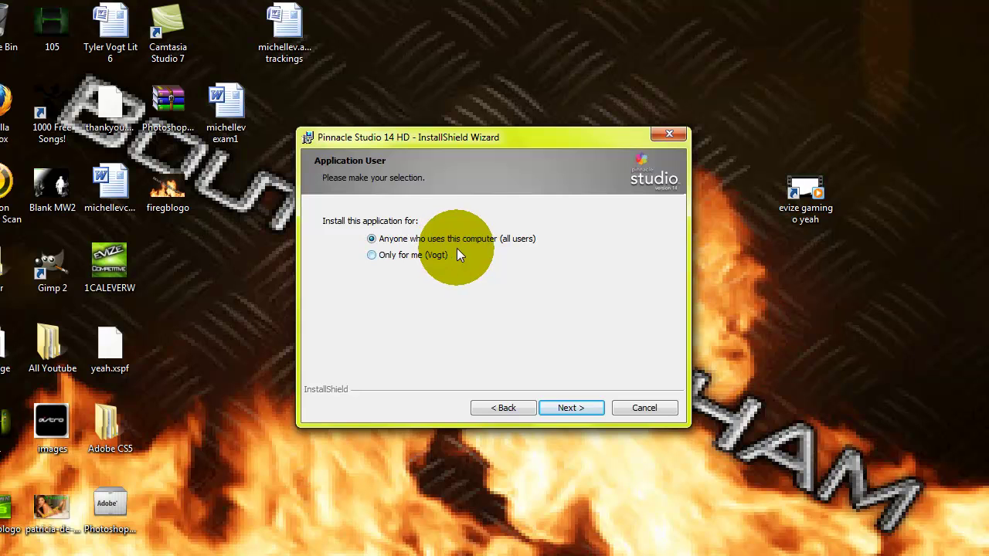
- Install for the current user only, without a Quick Launch shortcut
left_click(372, 255)
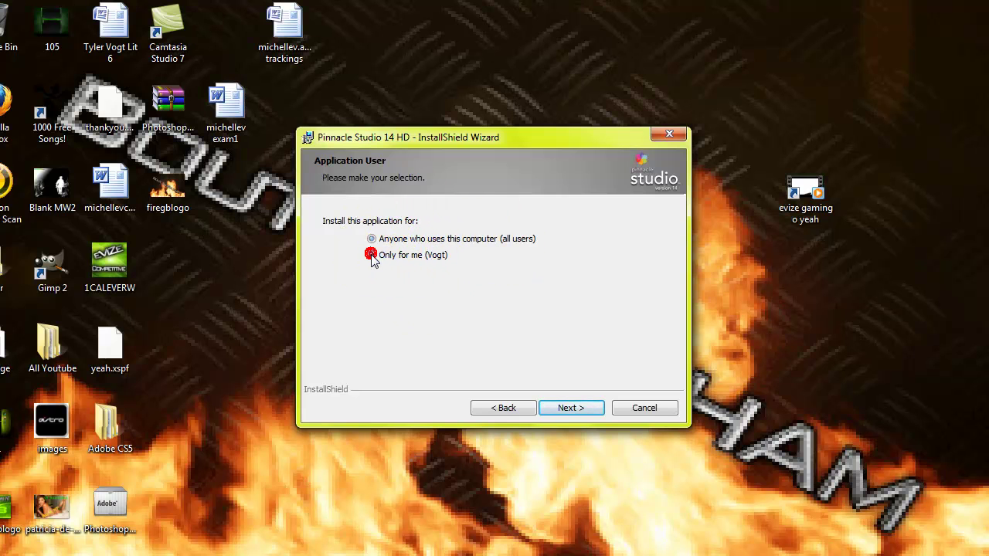
left_click(558, 410)
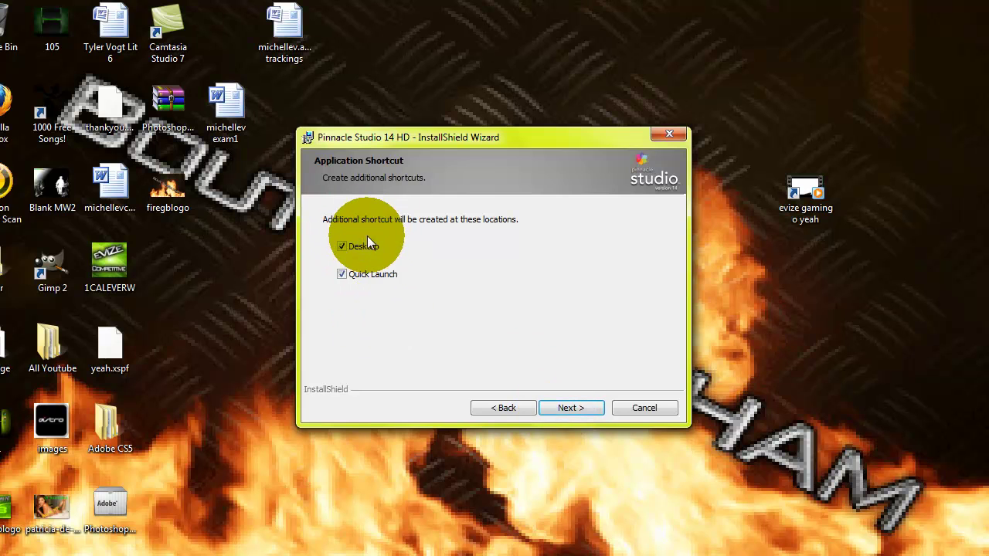
left_click(344, 273)
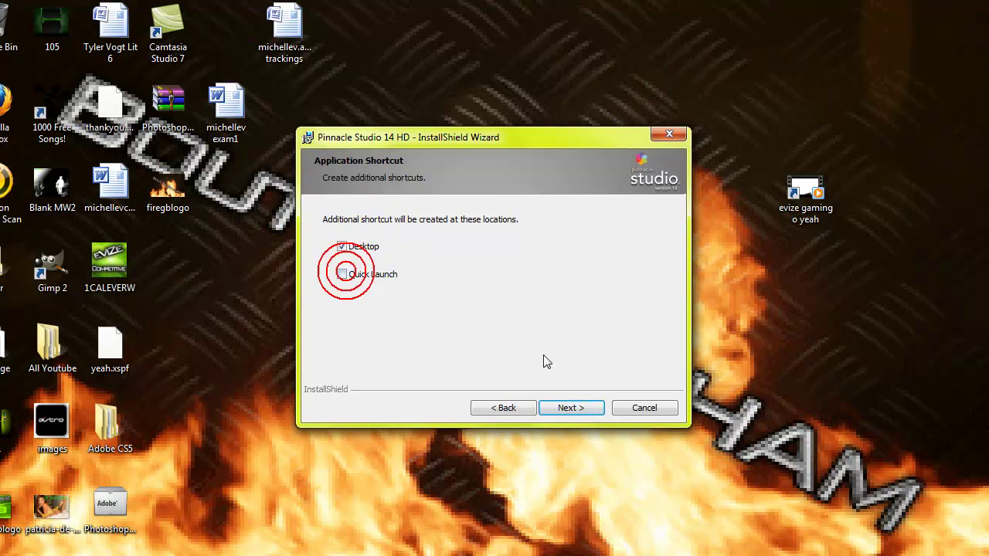
left_click(568, 405)
left_click(567, 406)
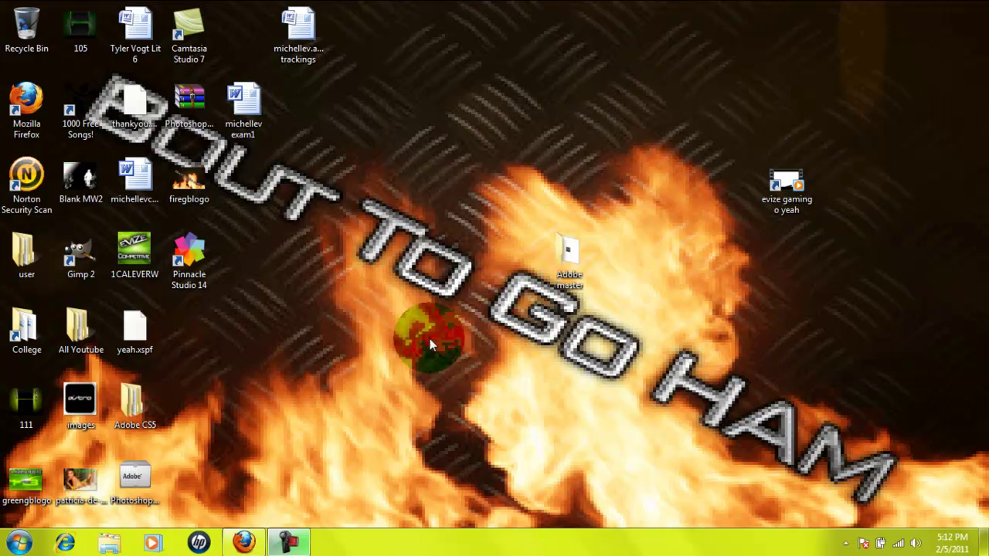
- Launch Pinnacle Studio 14 as administrator without loading the sample project
right_click(199, 268)
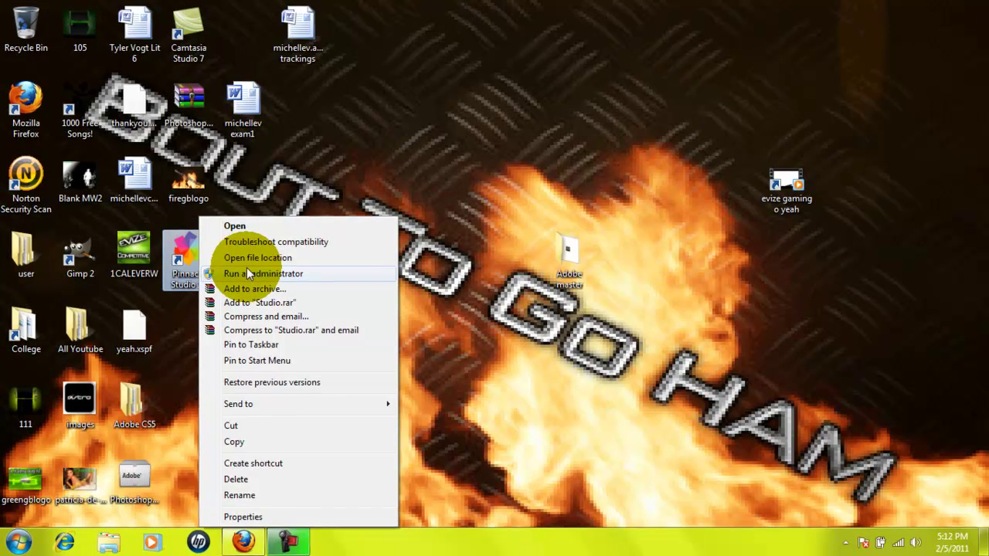
left_click(247, 273)
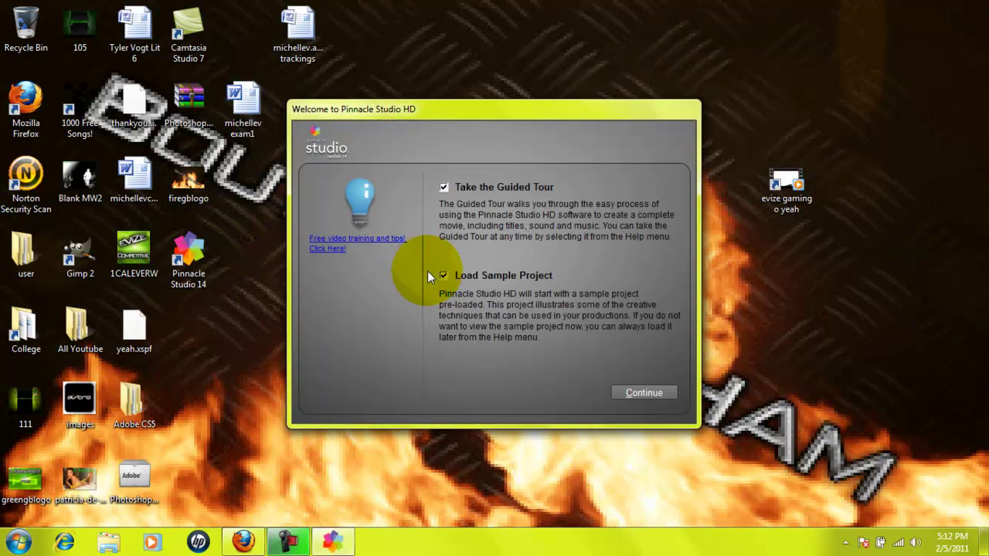
left_click(444, 276)
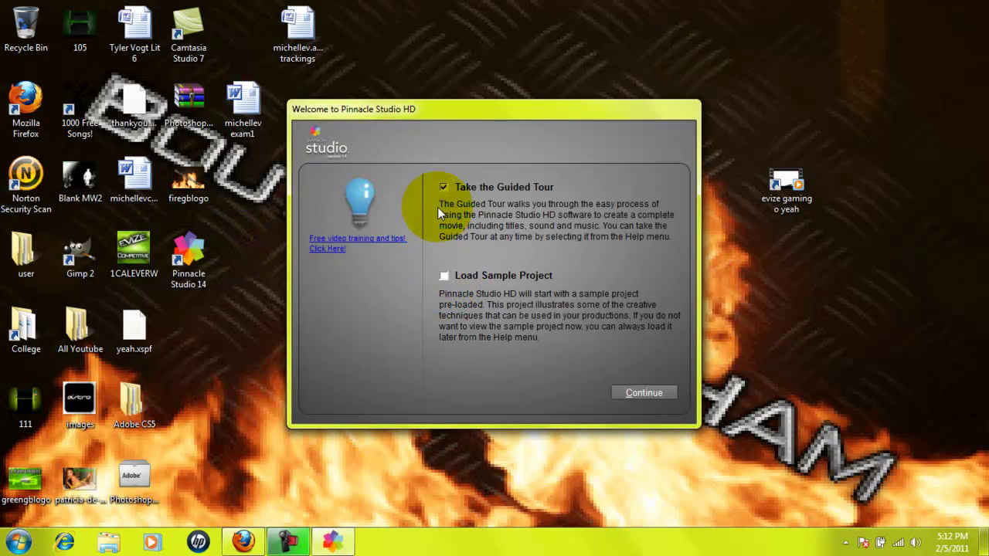
left_click(442, 187)
left_click(629, 393)
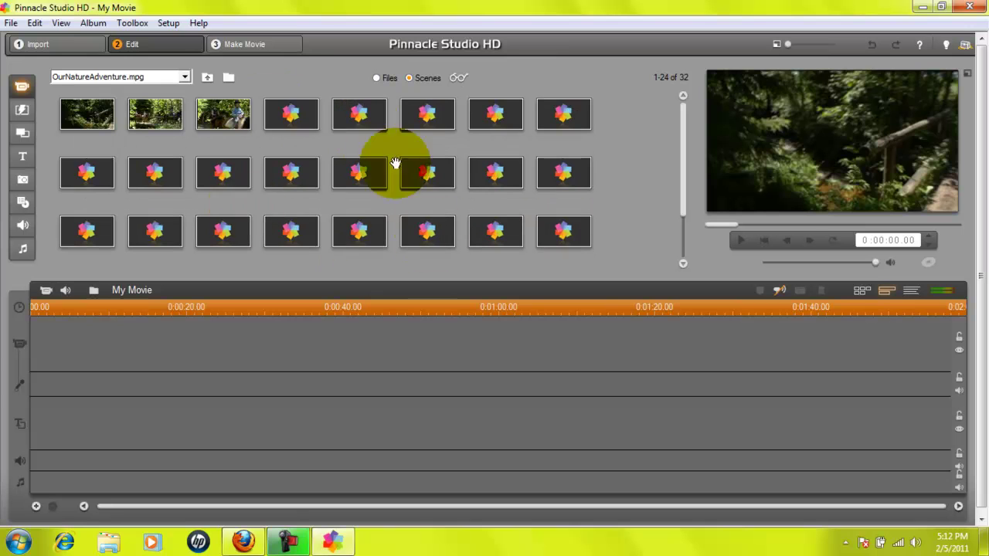
- In Project preferences, fix new projects to NTSC Standard and set disc menus to 'Don't create chapters'
left_click(167, 24)
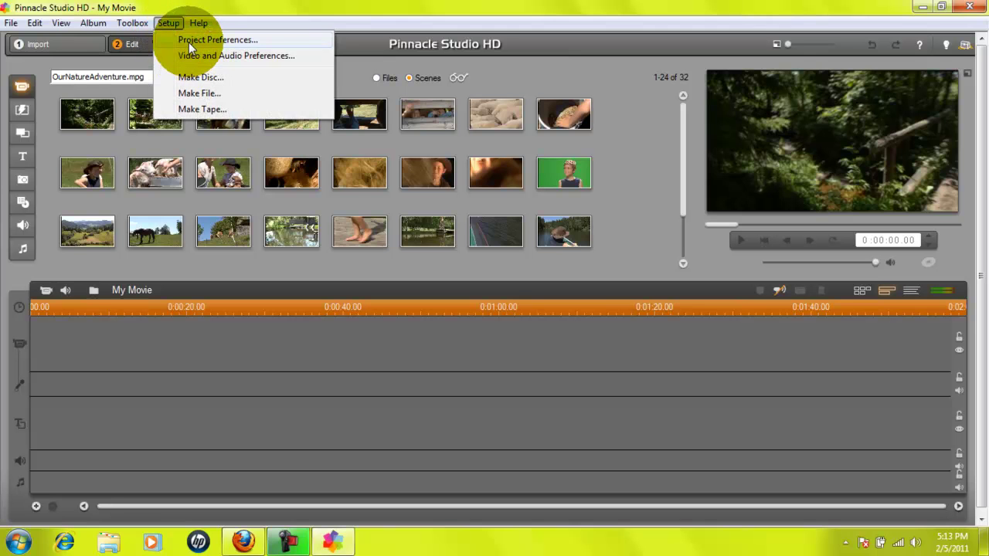
left_click(190, 42)
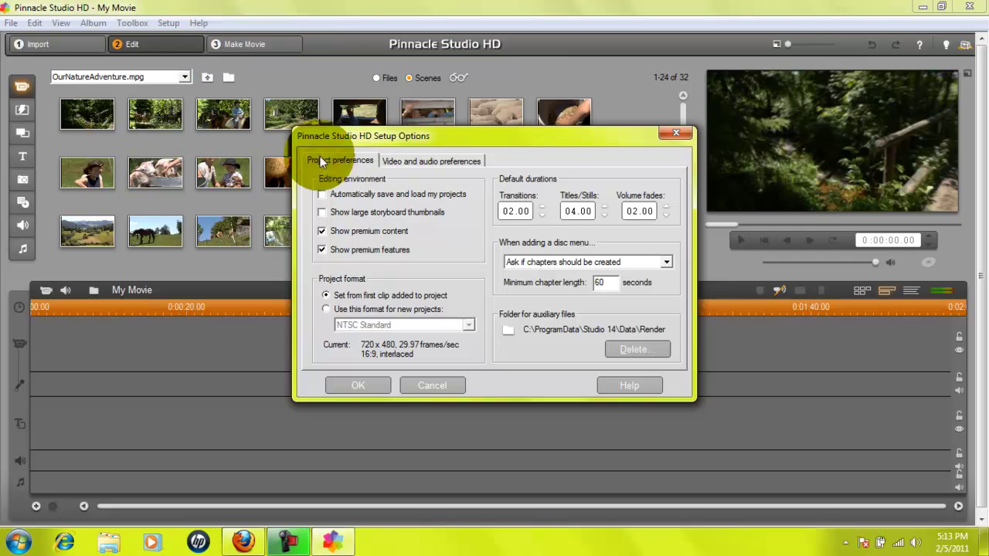
left_click(325, 308)
left_click(468, 324)
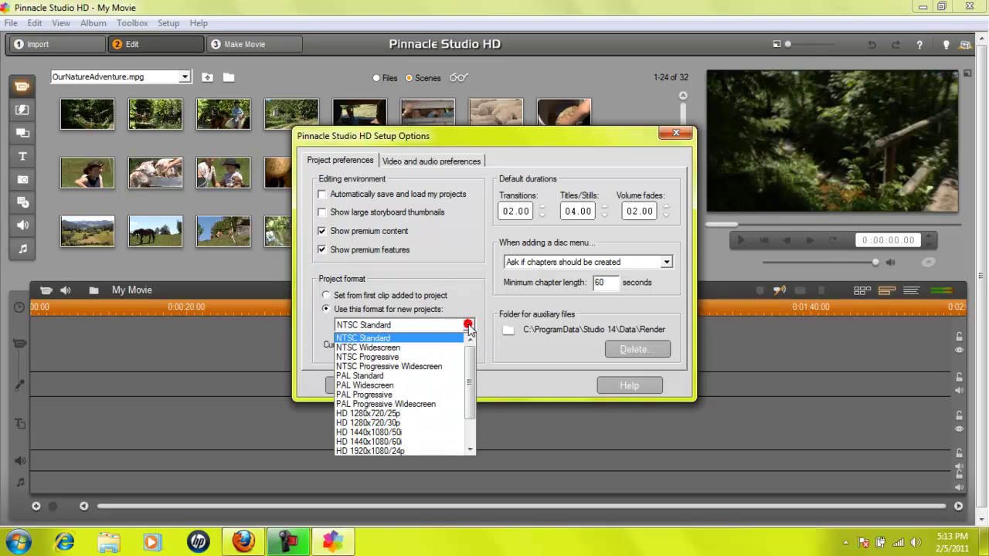
left_click(468, 324)
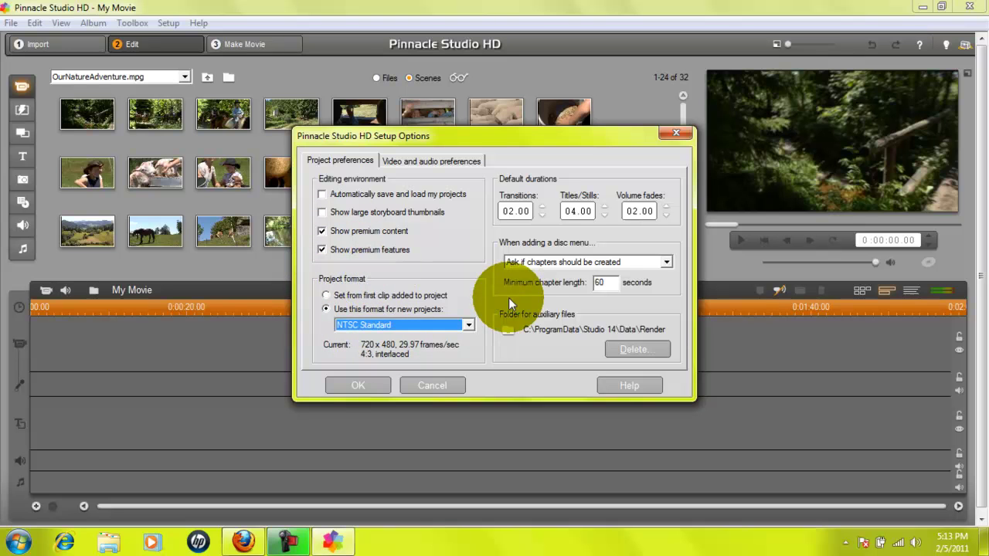
left_click(666, 262)
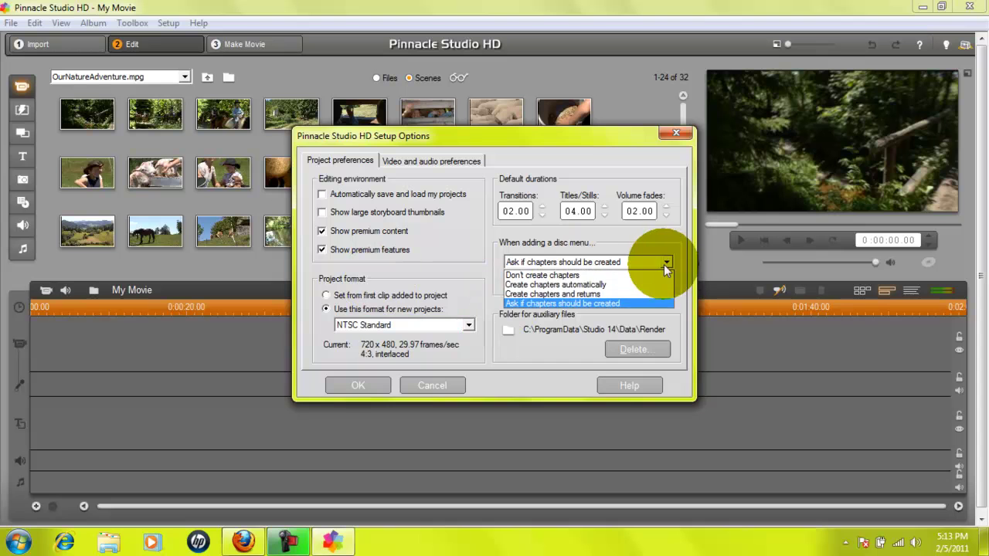
left_click(658, 276)
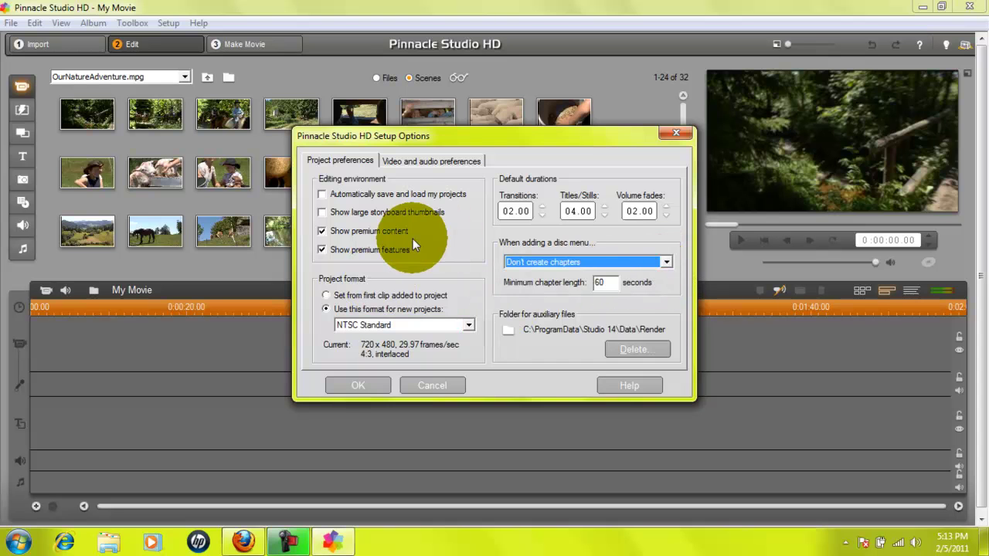
- Turn off hardware acceleration and keep Main VGA monitor for full-screen preview
left_click(418, 161)
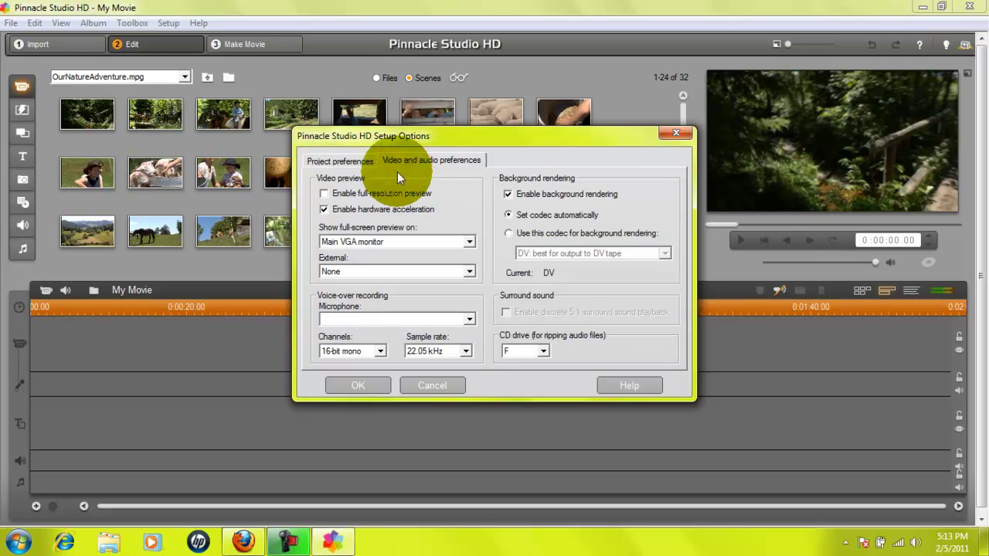
left_click(324, 210)
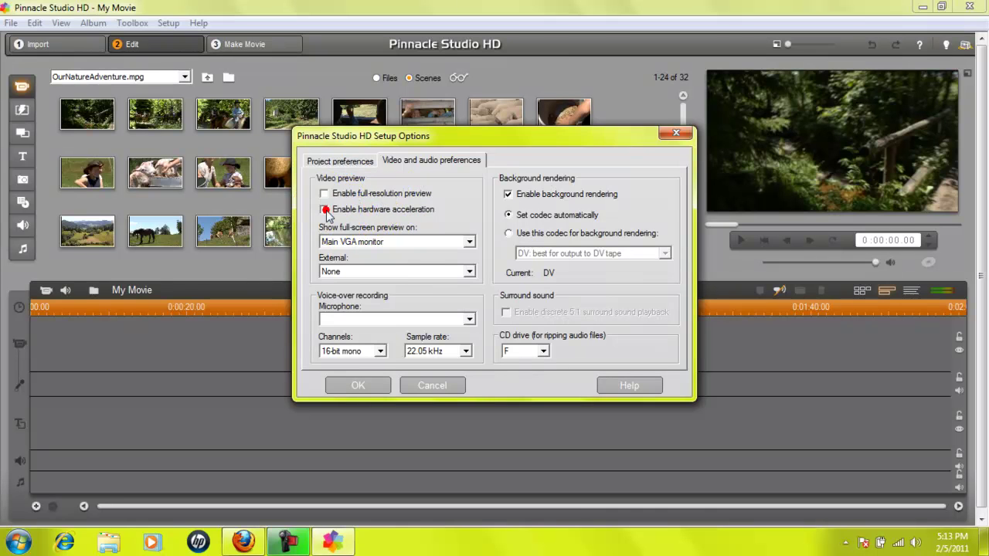
left_click(469, 272)
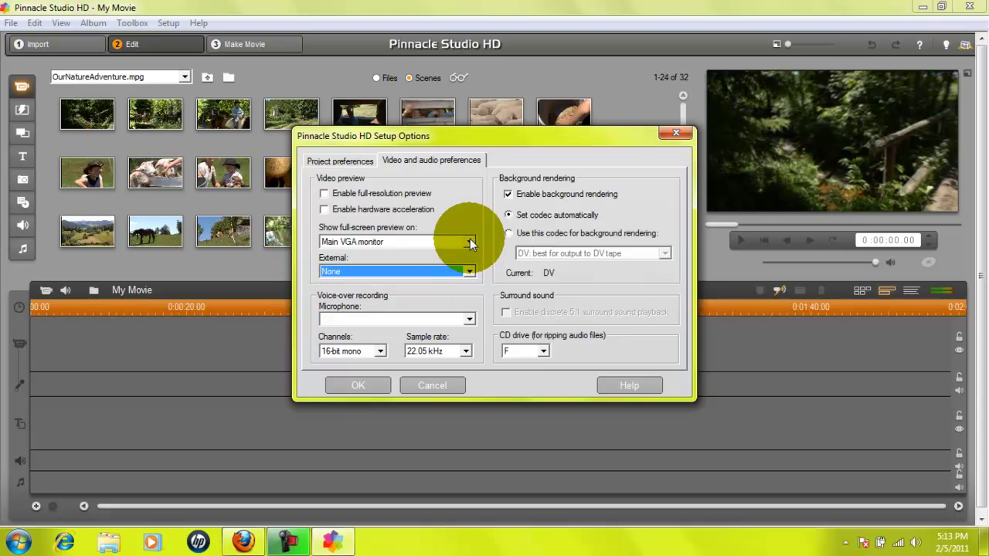
left_click(470, 242)
left_click(470, 242)
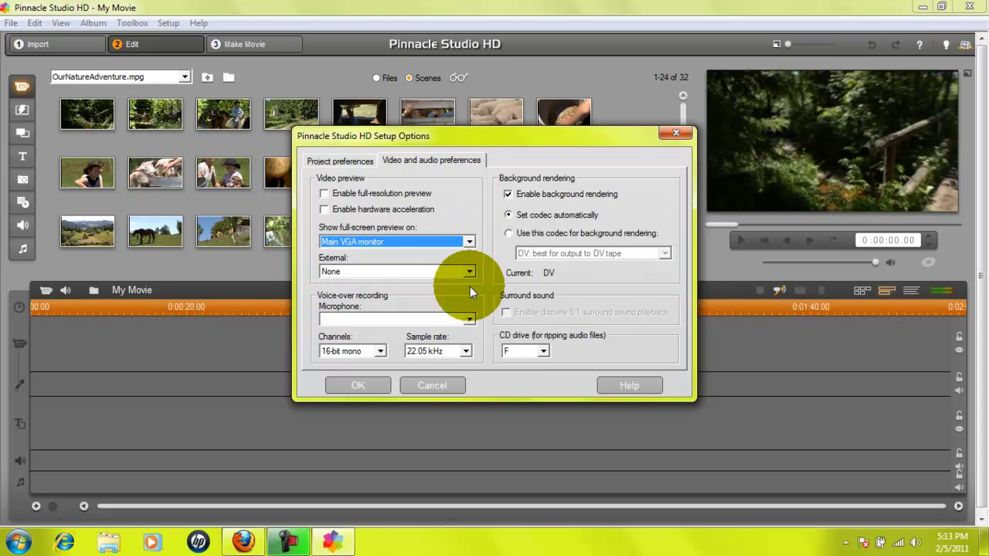
- Set voice-over to Internal Mic, 16-bit mono, at 44.1 kHz
left_click(469, 319)
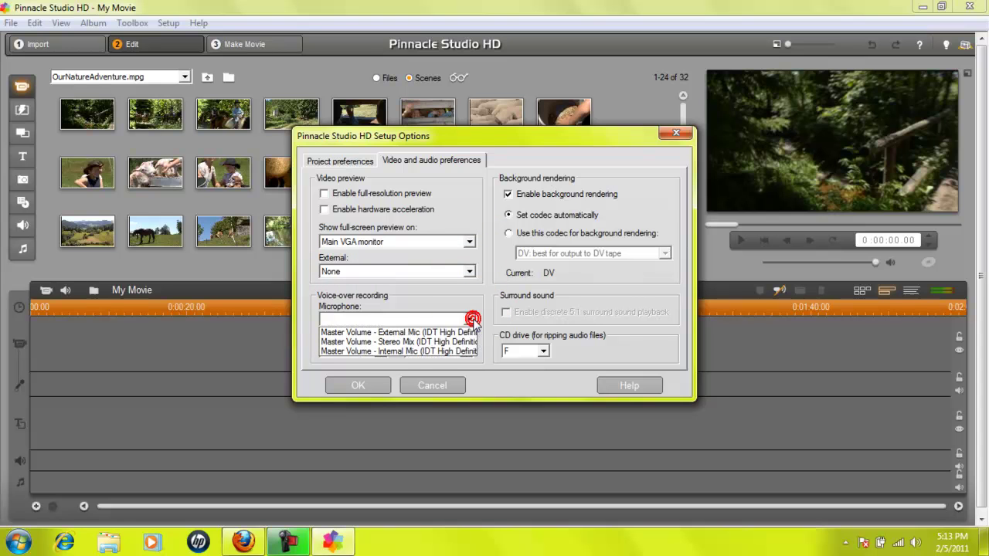
left_click(447, 351)
left_click(380, 351)
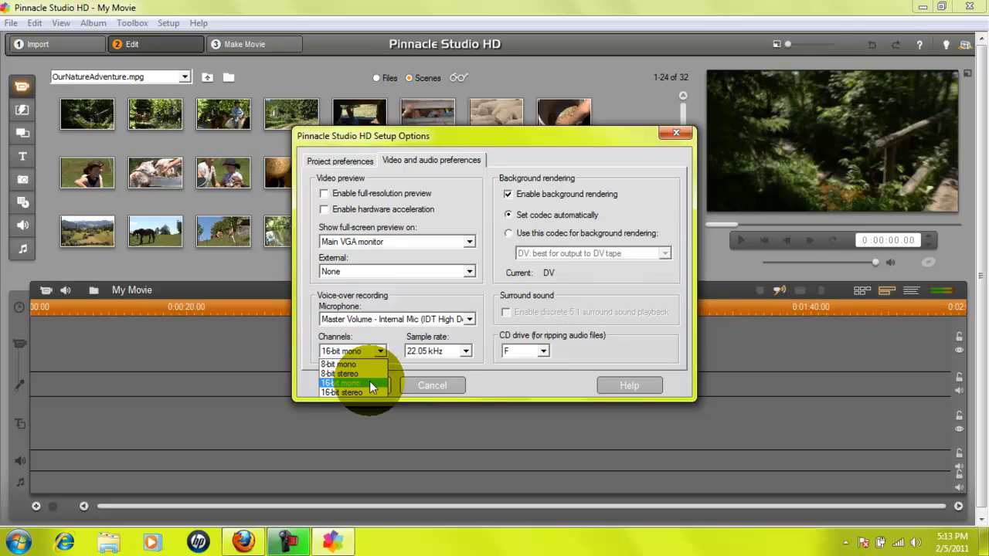
left_click(370, 382)
left_click(468, 352)
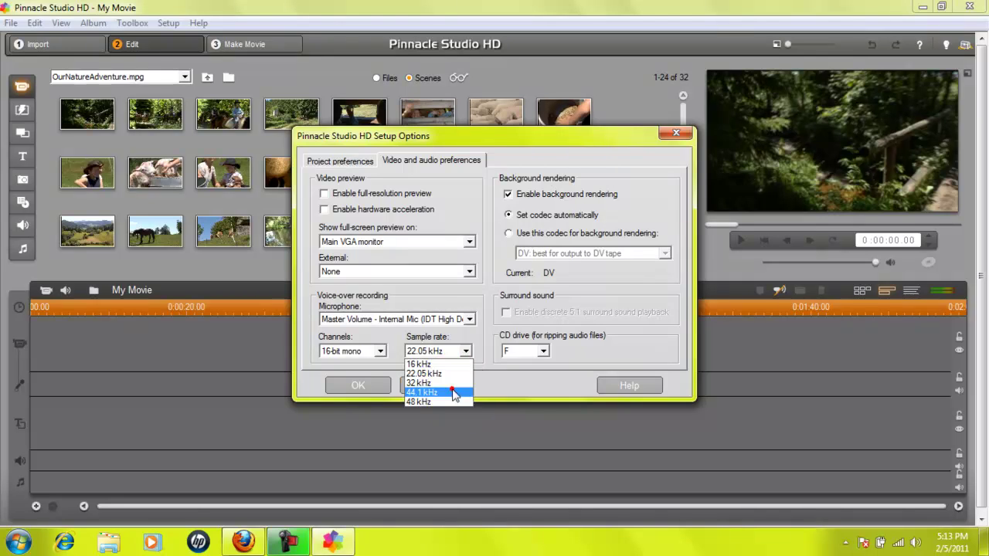
left_click(453, 392)
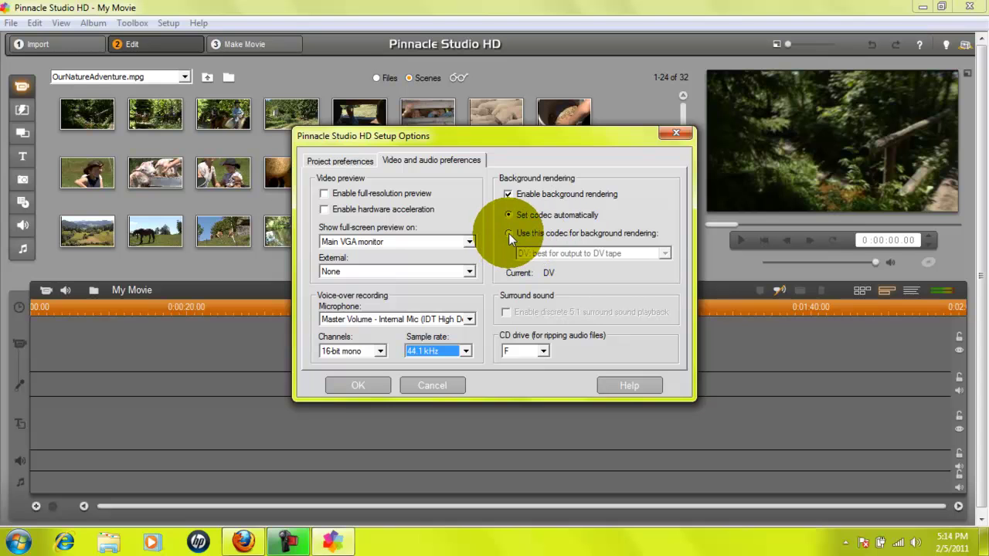
- Use the MPEG-2 for disc codec for background rendering and save the options
left_click(508, 234)
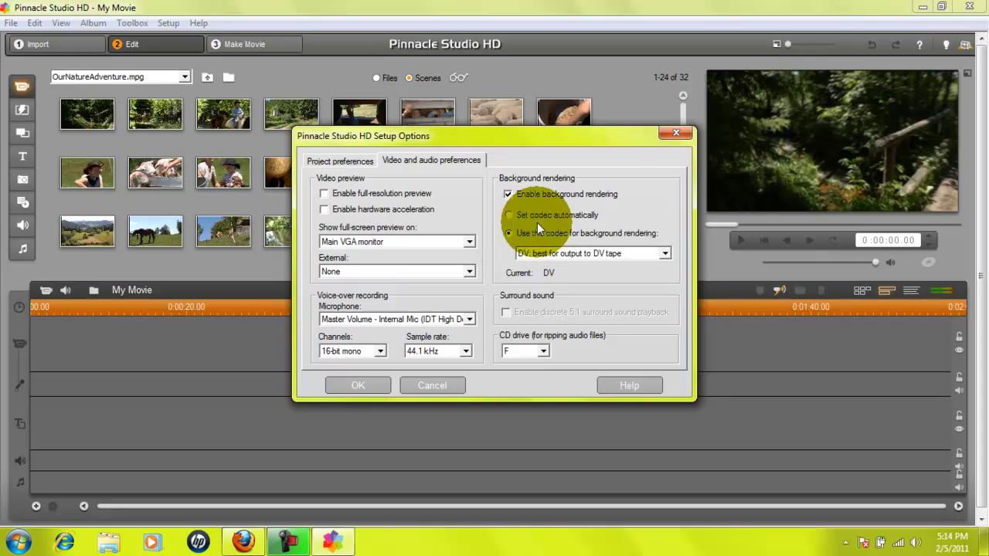
left_click(664, 254)
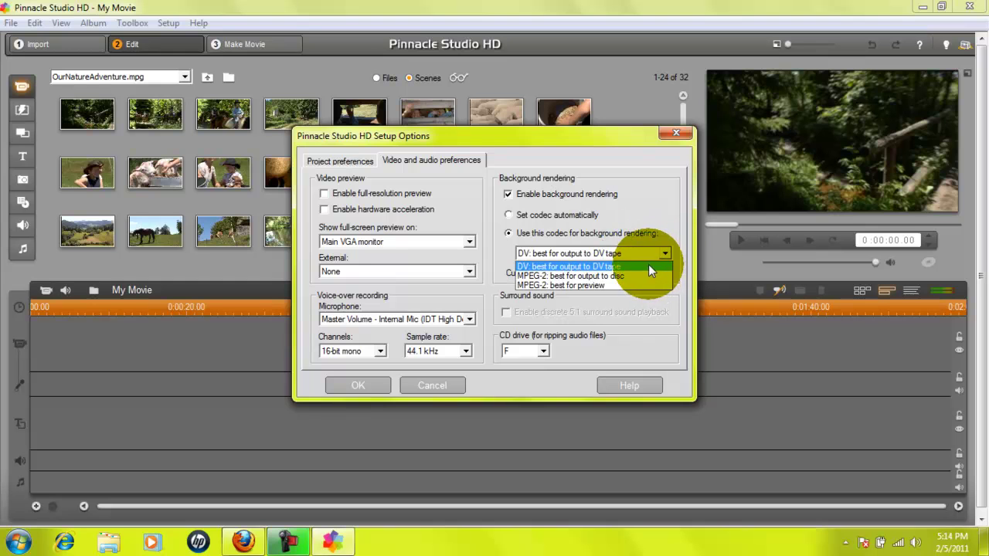
left_click(623, 277)
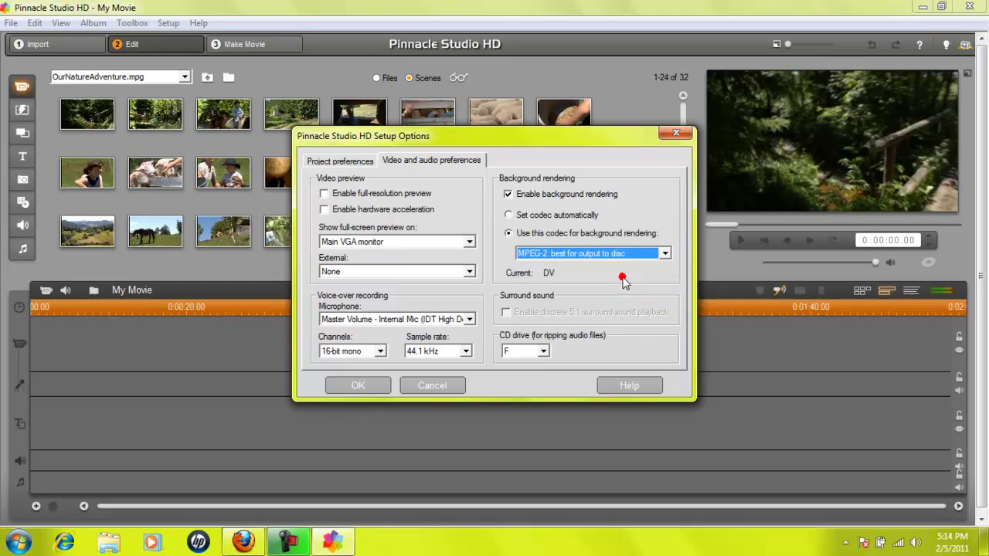
left_click(372, 384)
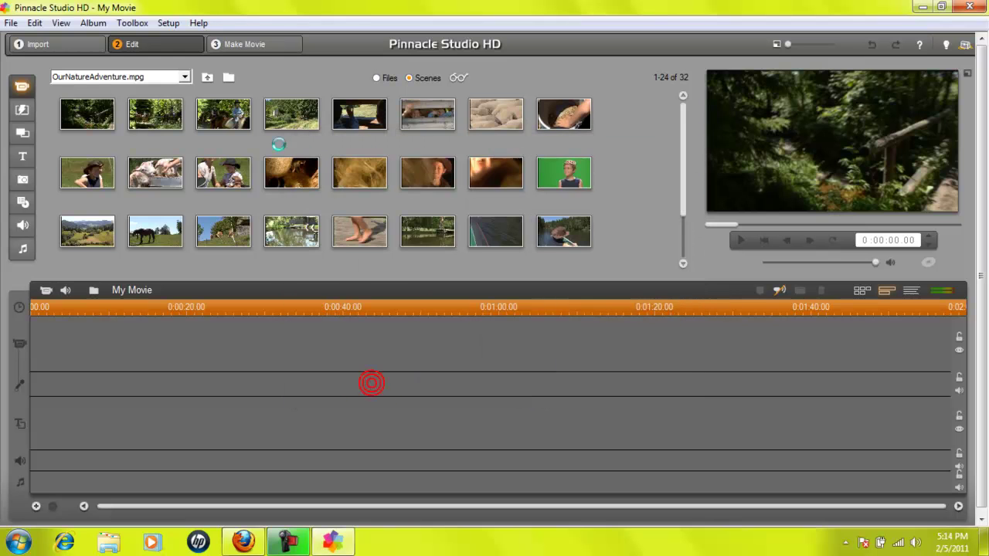
left_click(48, 46)
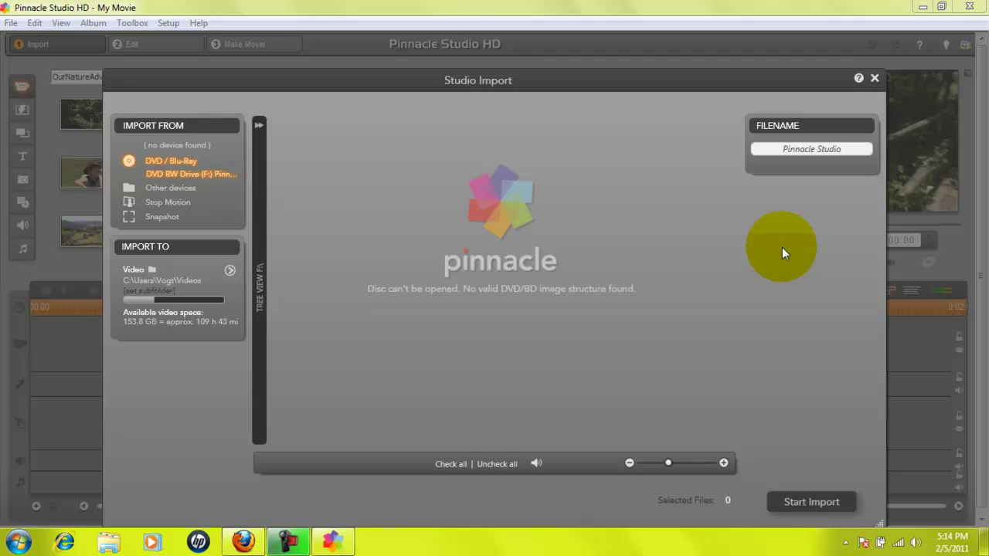
left_click(875, 78)
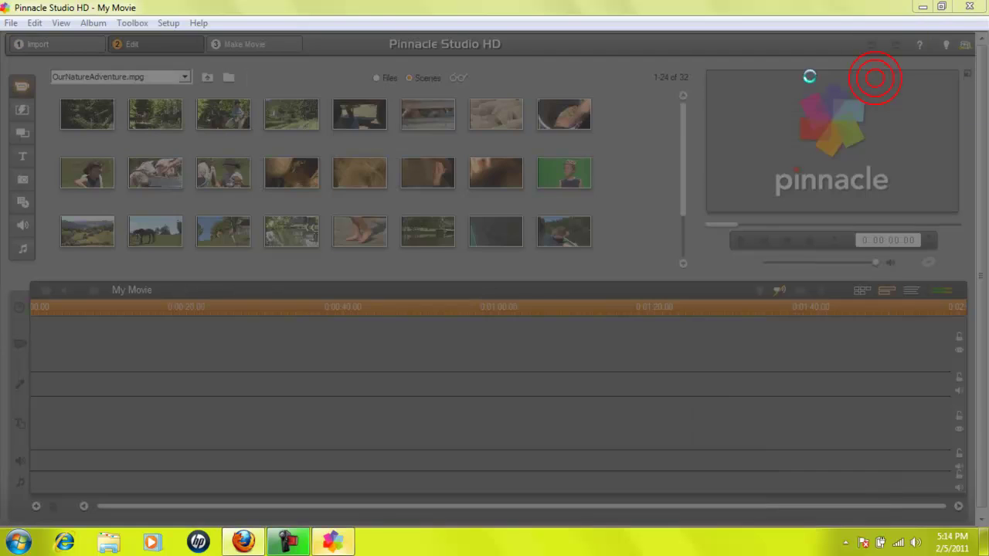